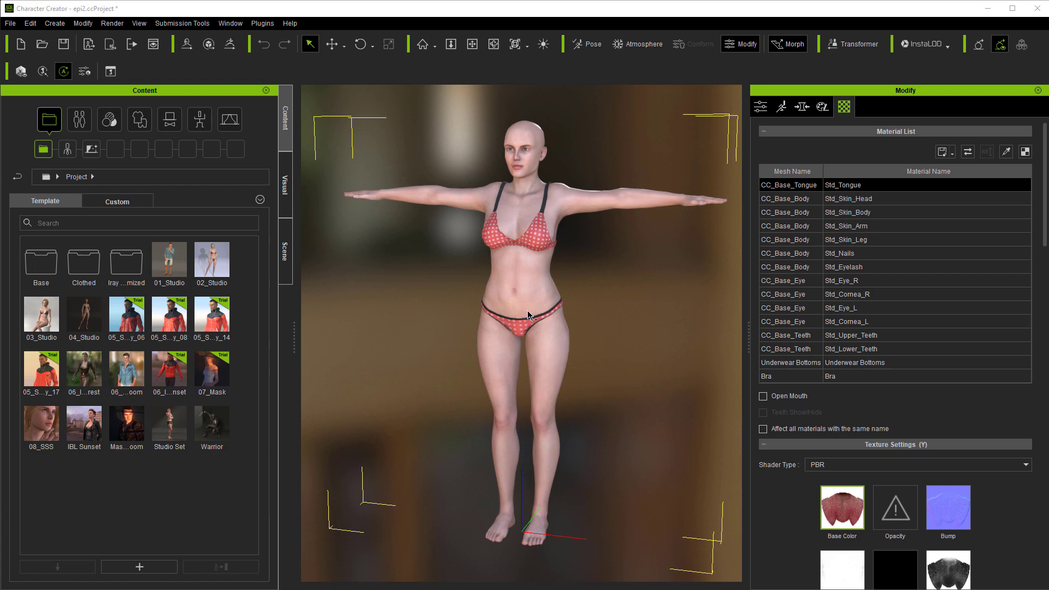
Show the Morph sliders for the Head's Brow, Eye and Ear sections
click(796, 111)
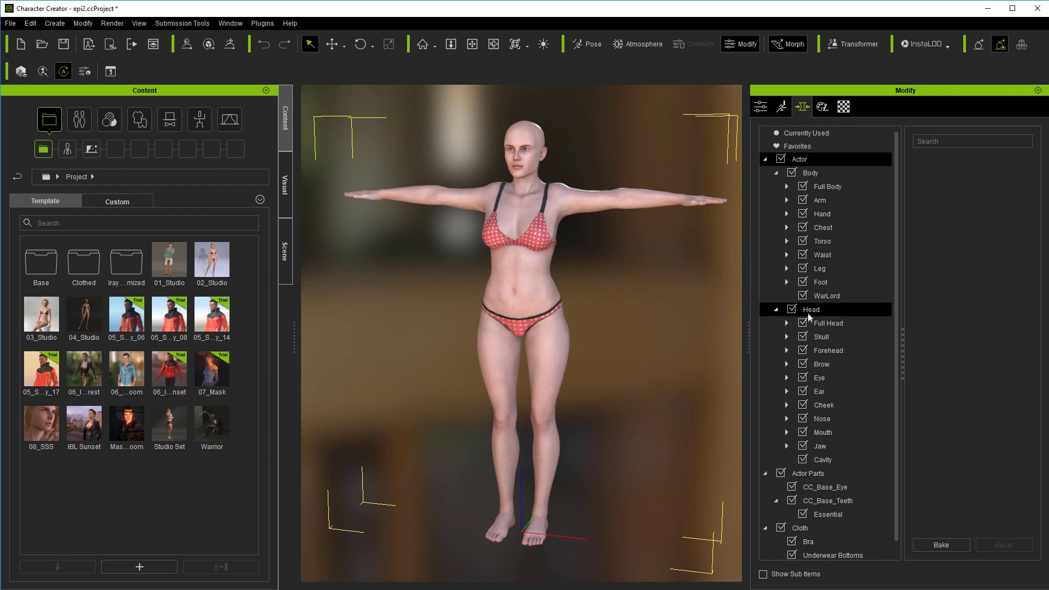
click(822, 362)
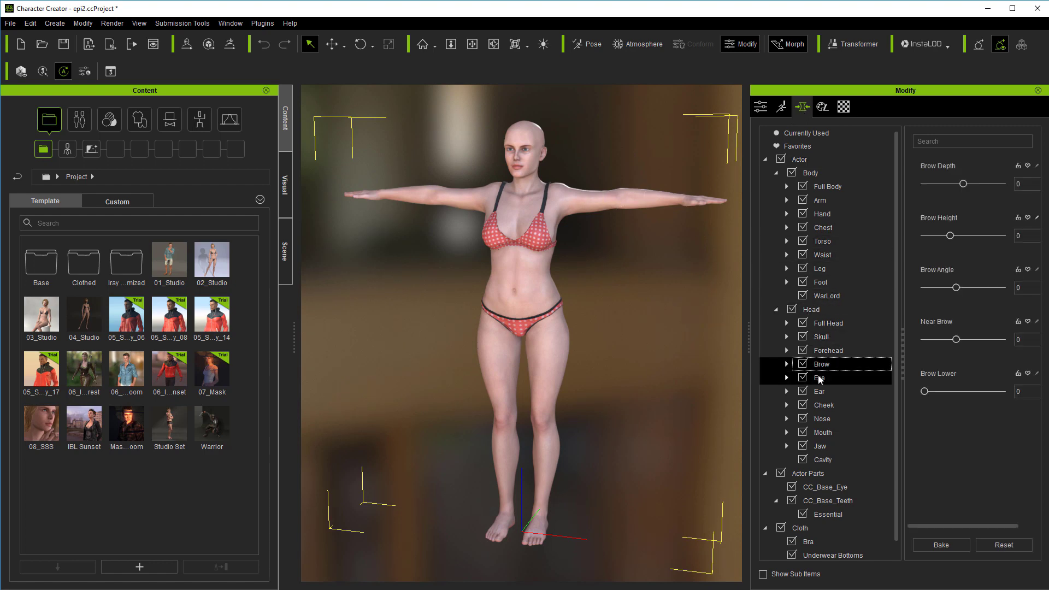
click(819, 390)
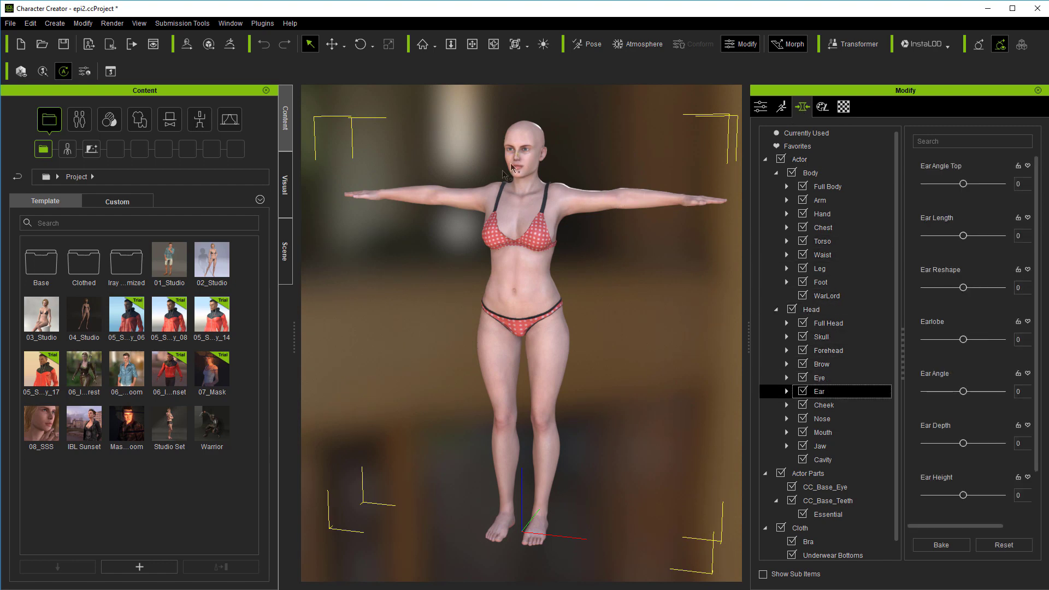
Apply the Female_B preset from the Avatar Head morph library
click(84, 121)
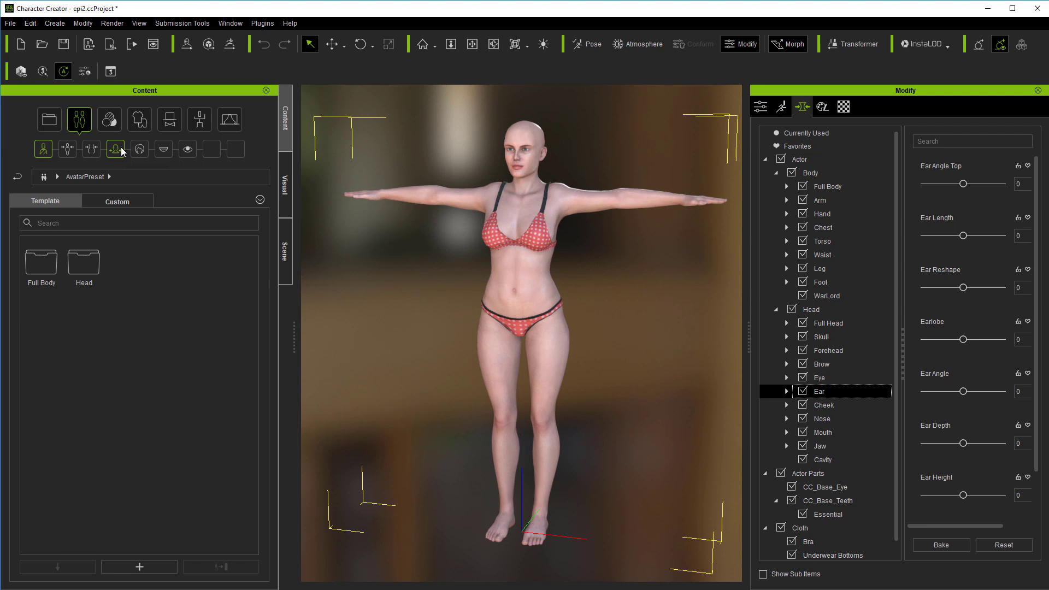
click(121, 151)
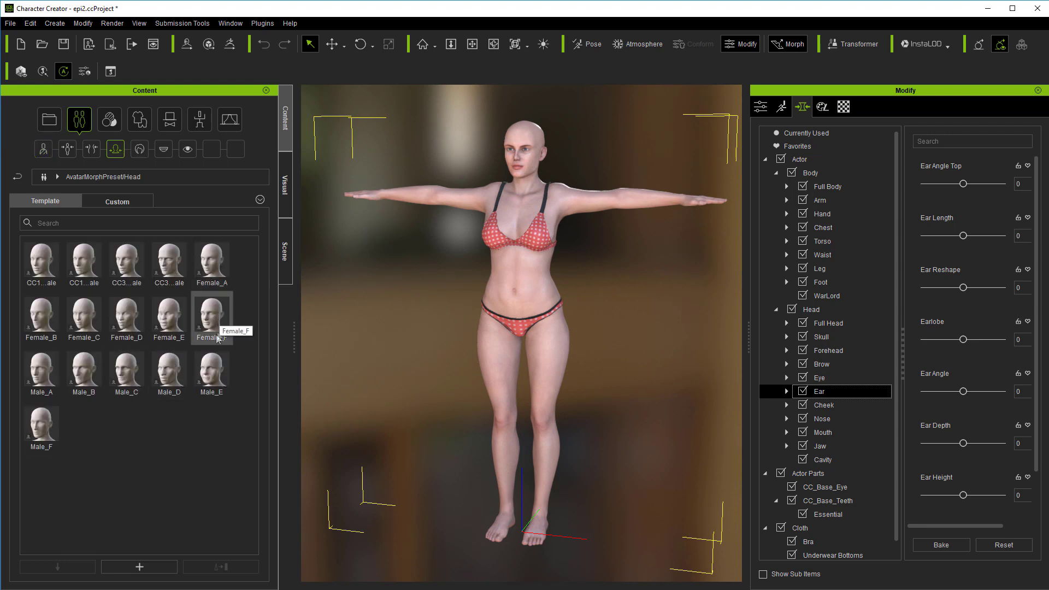
double_click(46, 321)
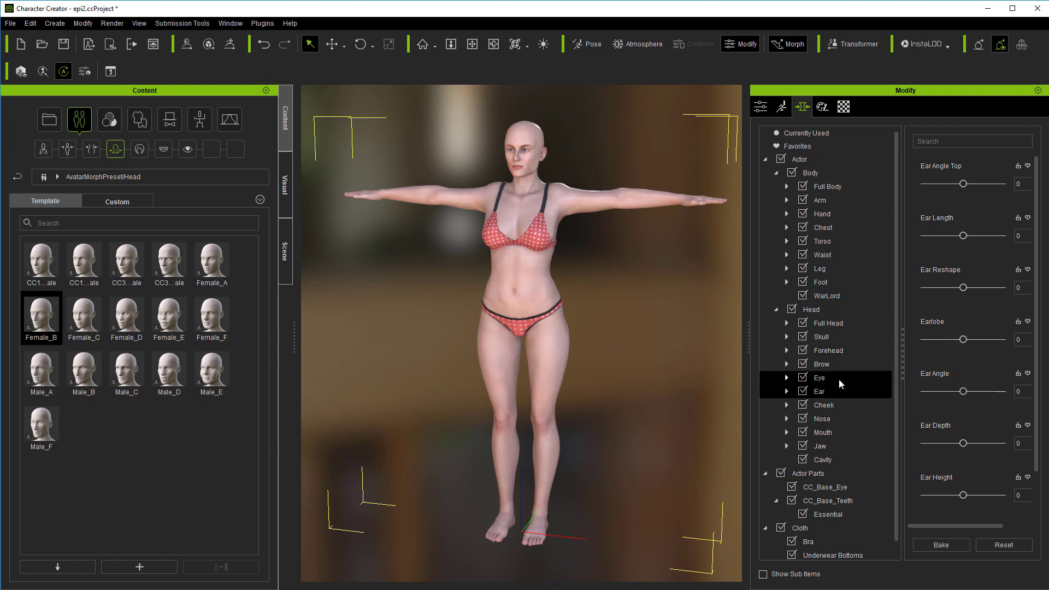
click(823, 377)
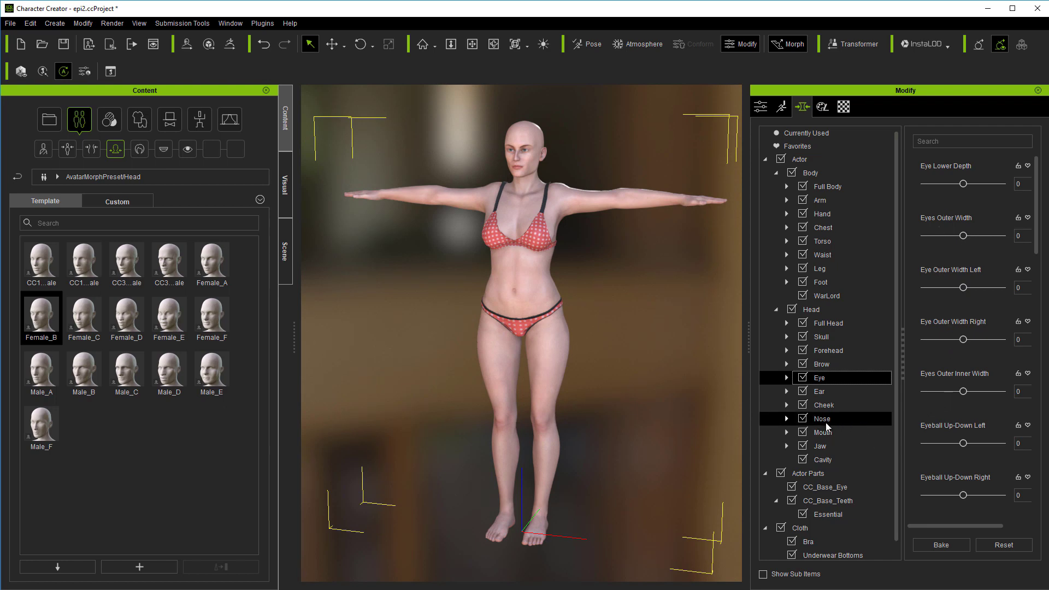
Sink the cheeks and give the nose a shallower bridge, larger size and wider width
click(831, 405)
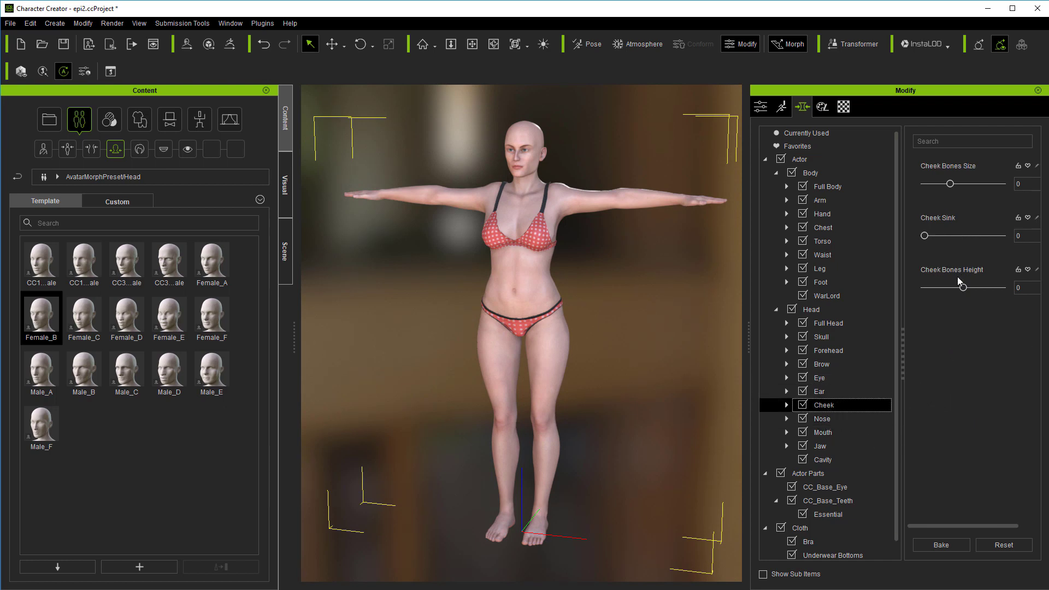
drag(925, 235, 933, 235)
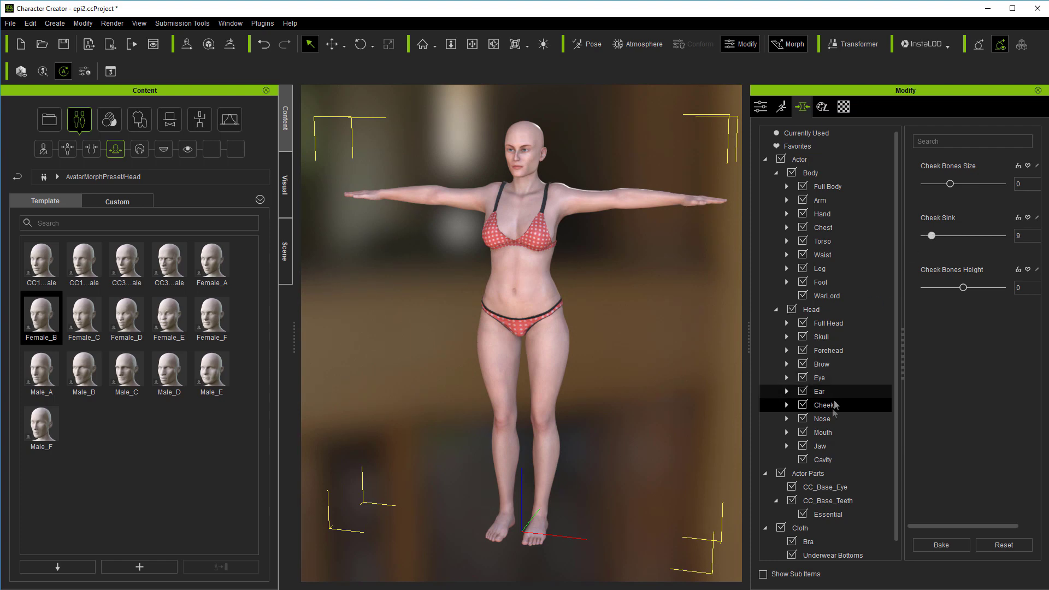
click(821, 419)
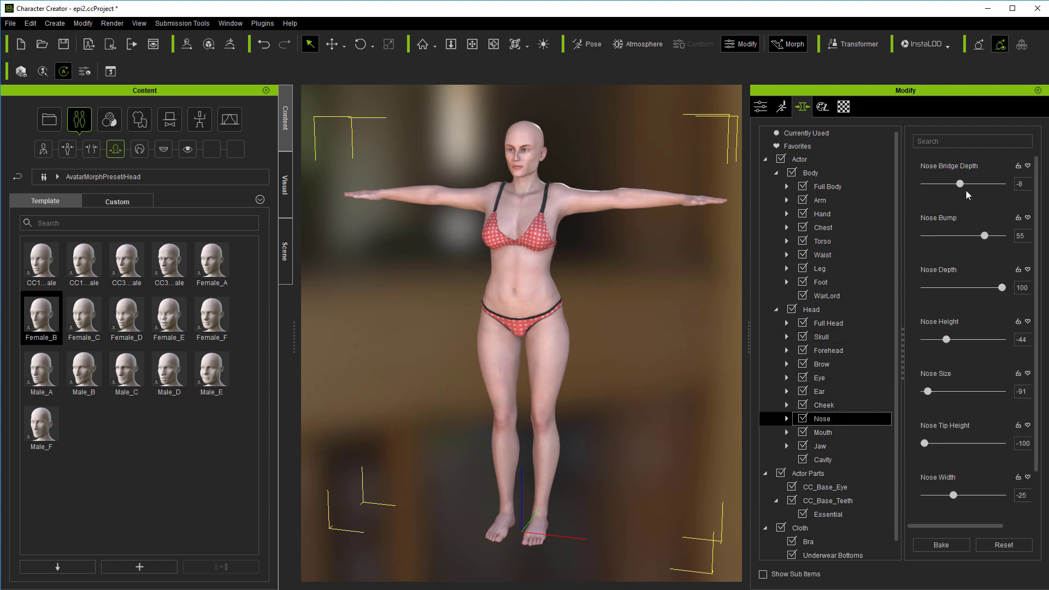
drag(961, 184, 966, 183)
drag(931, 393, 934, 393)
drag(951, 495, 956, 496)
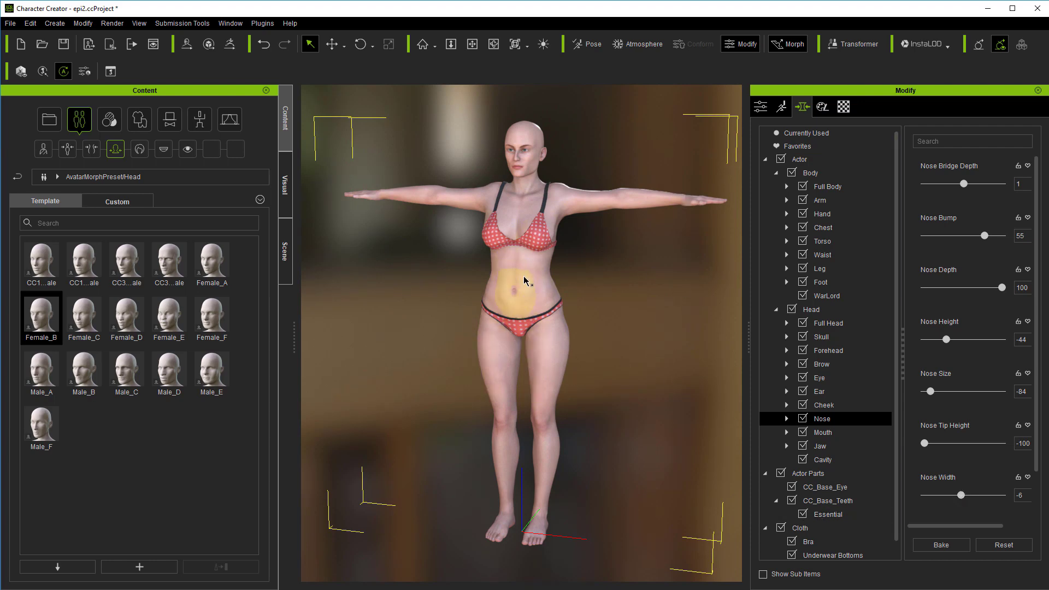
Try Dusk, Short Hair, Fohawk and High Ponytail, then settle on Dawn_Hair
click(140, 148)
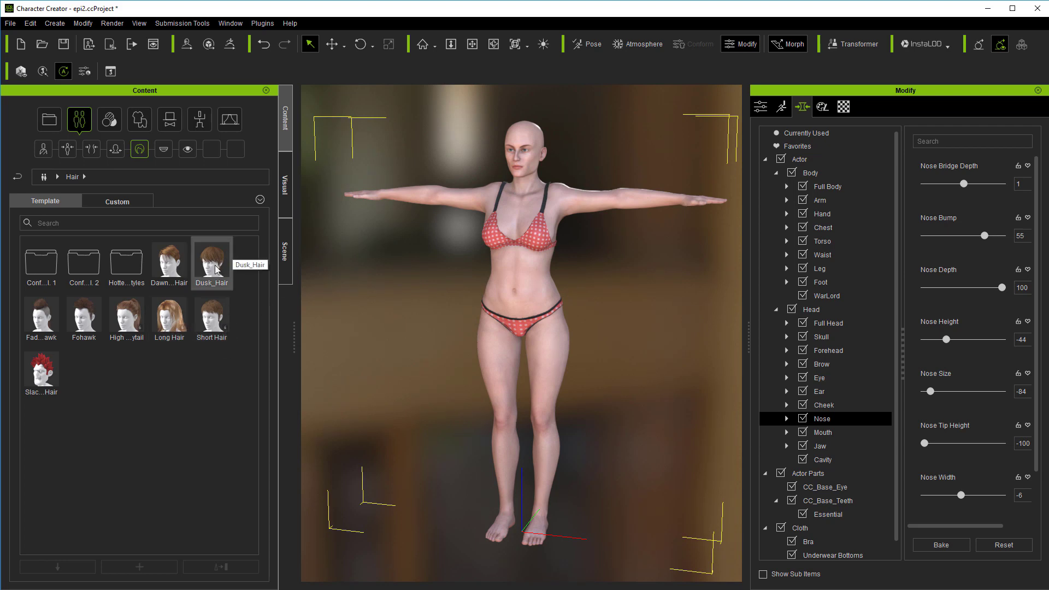
drag(216, 266, 445, 411)
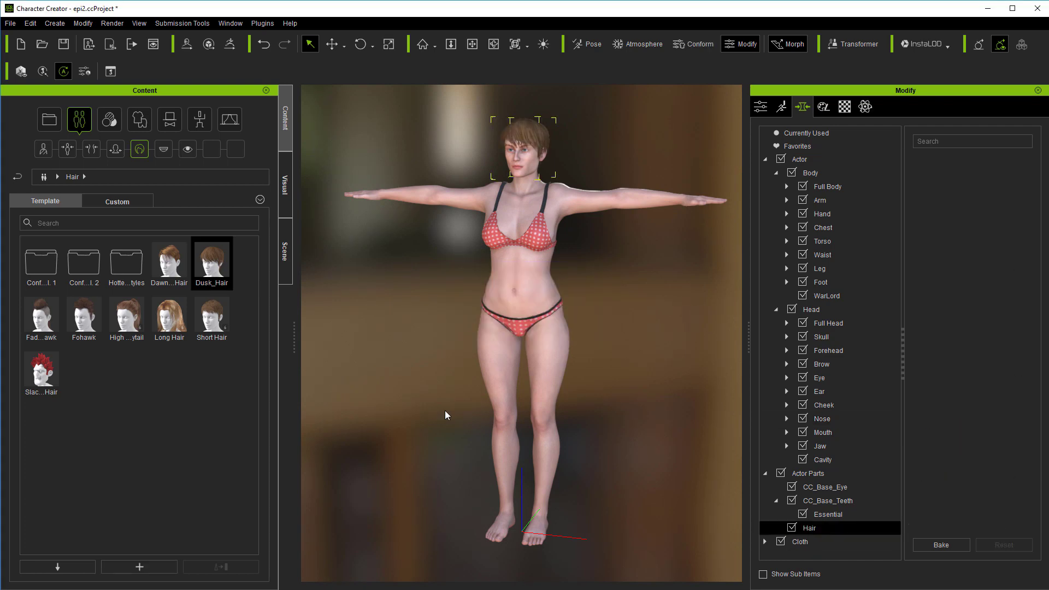
double_click(218, 322)
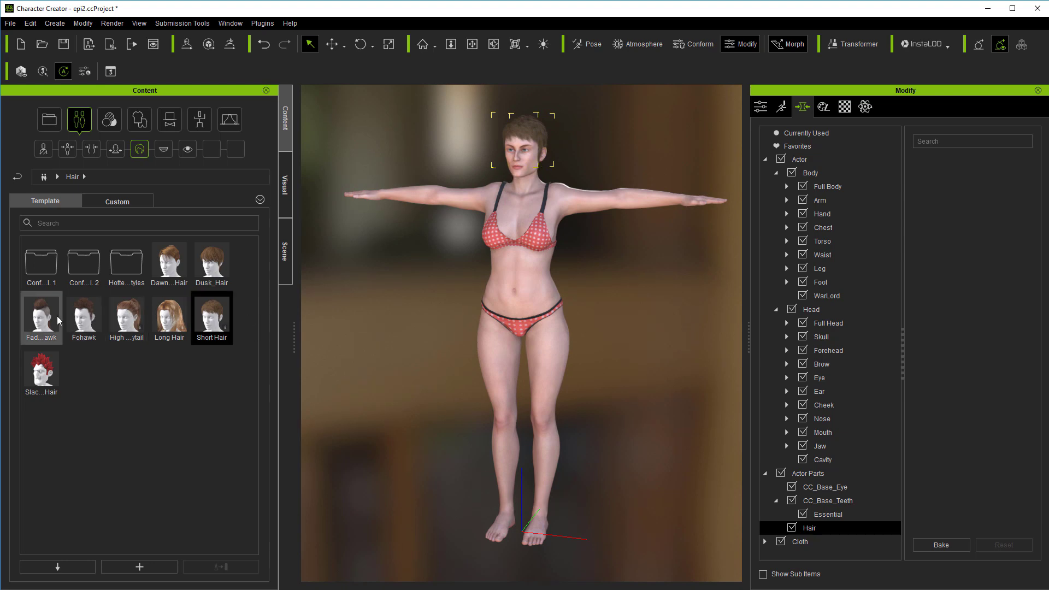
double_click(74, 323)
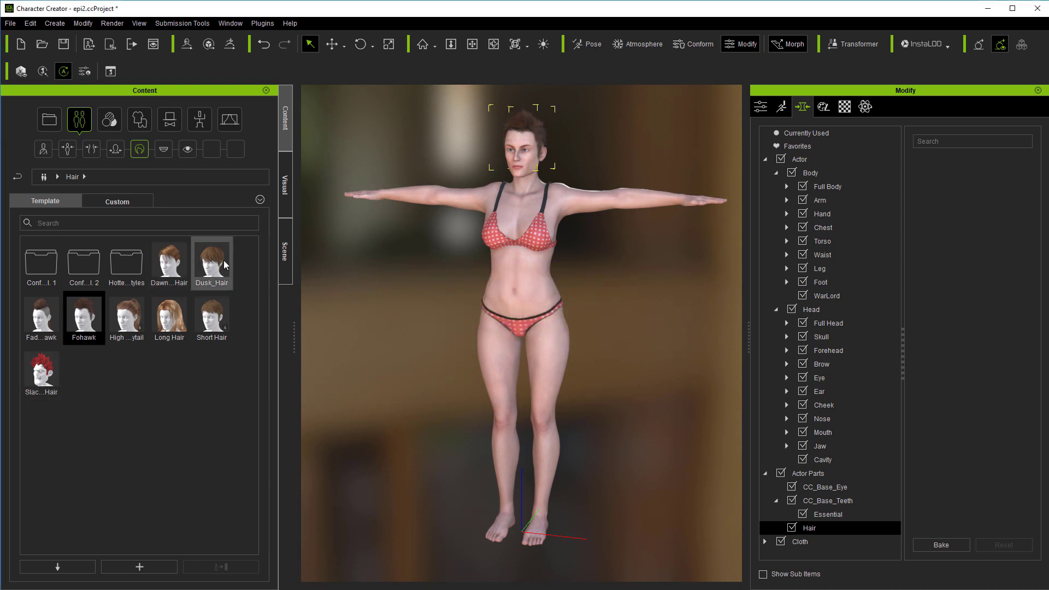
double_click(127, 320)
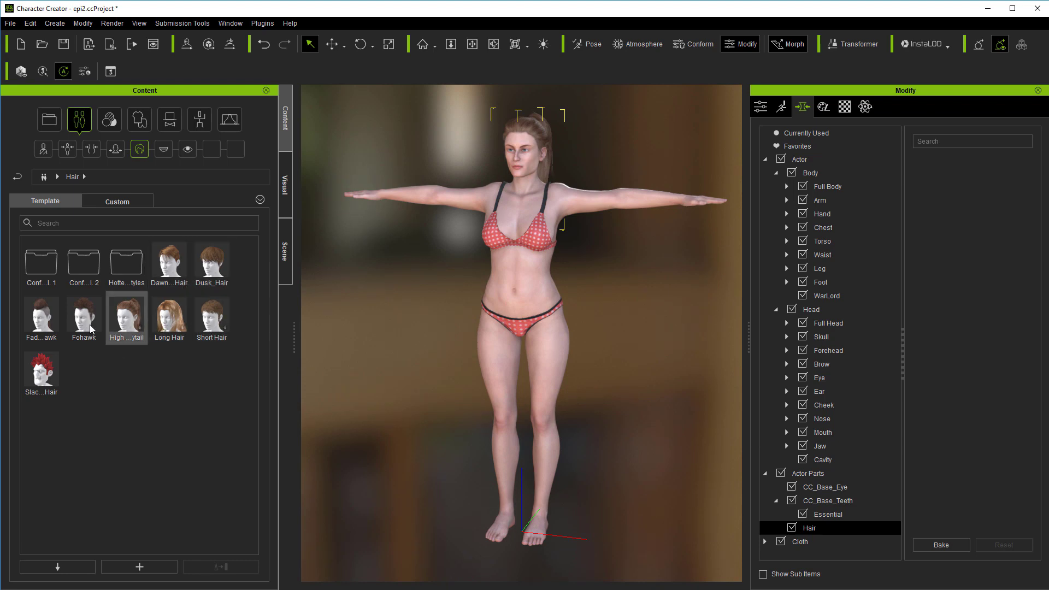
double_click(174, 262)
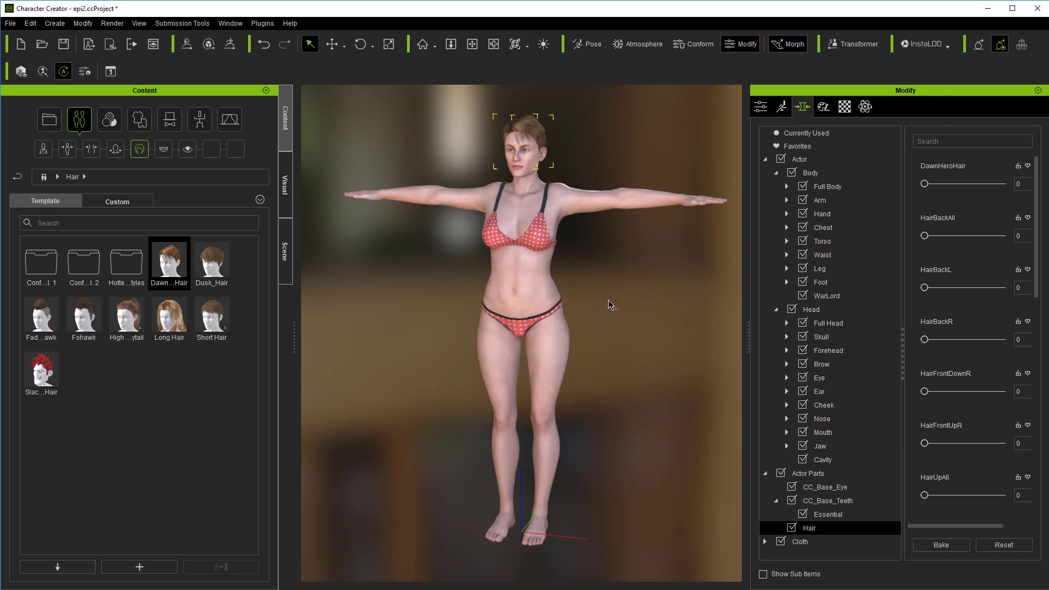
click(574, 203)
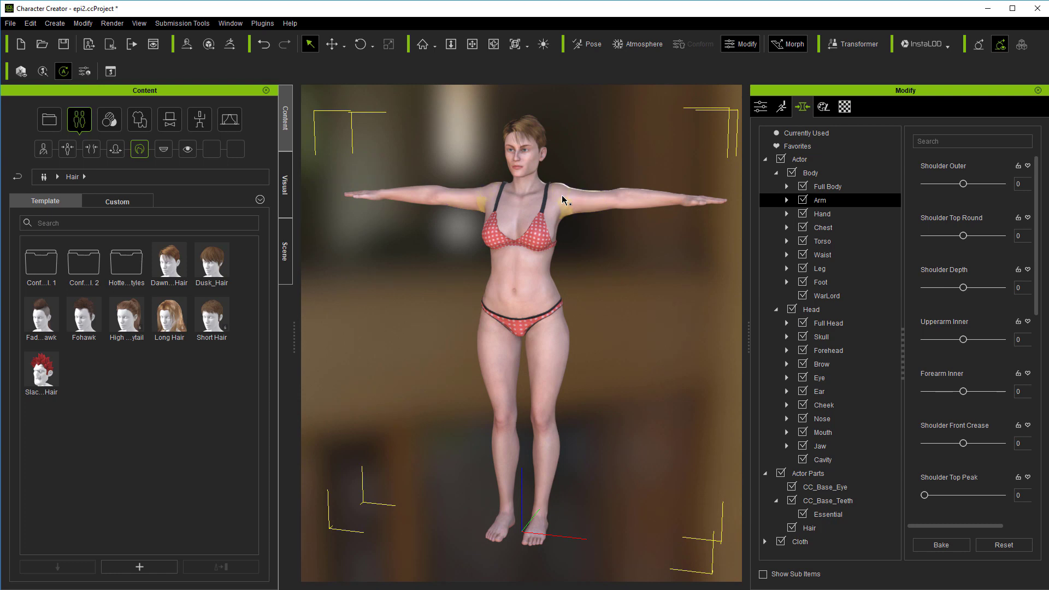
Apply the Eyes_07 preset as Material Only, keeping the existing eyeballs
key(F5)
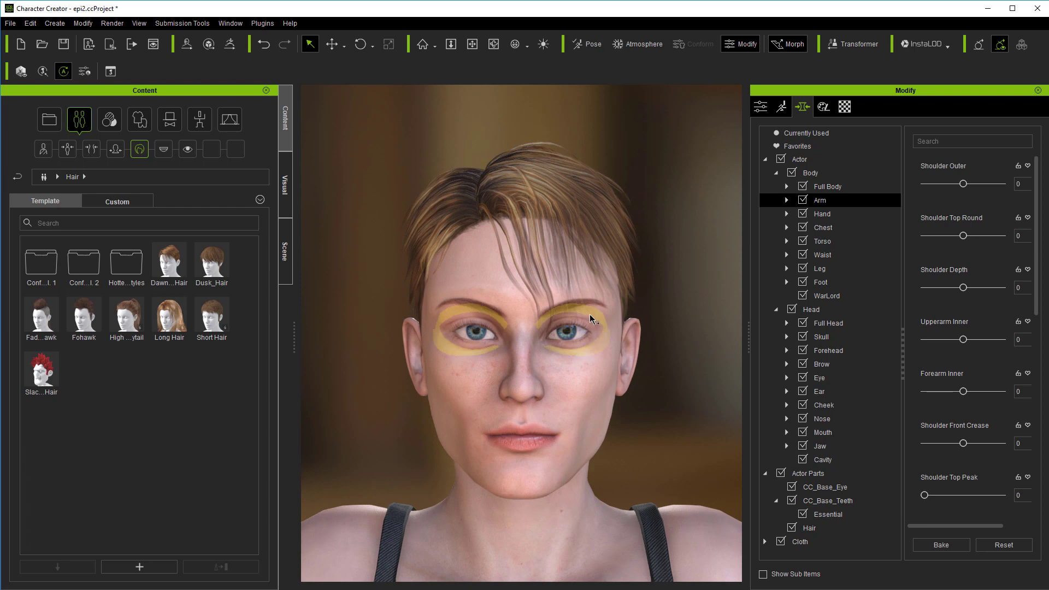
click(188, 149)
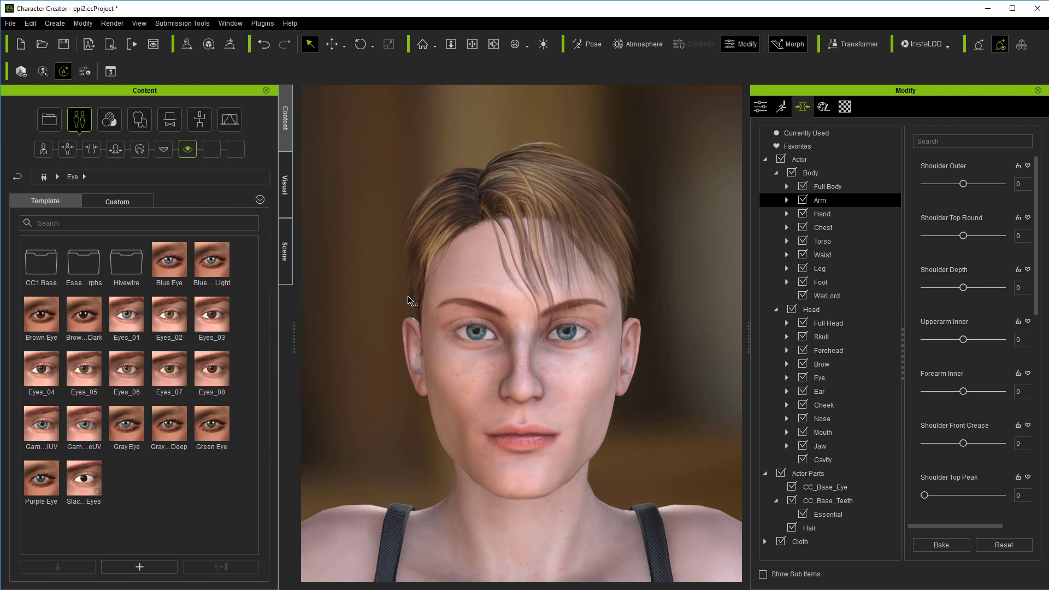
double_click(184, 365)
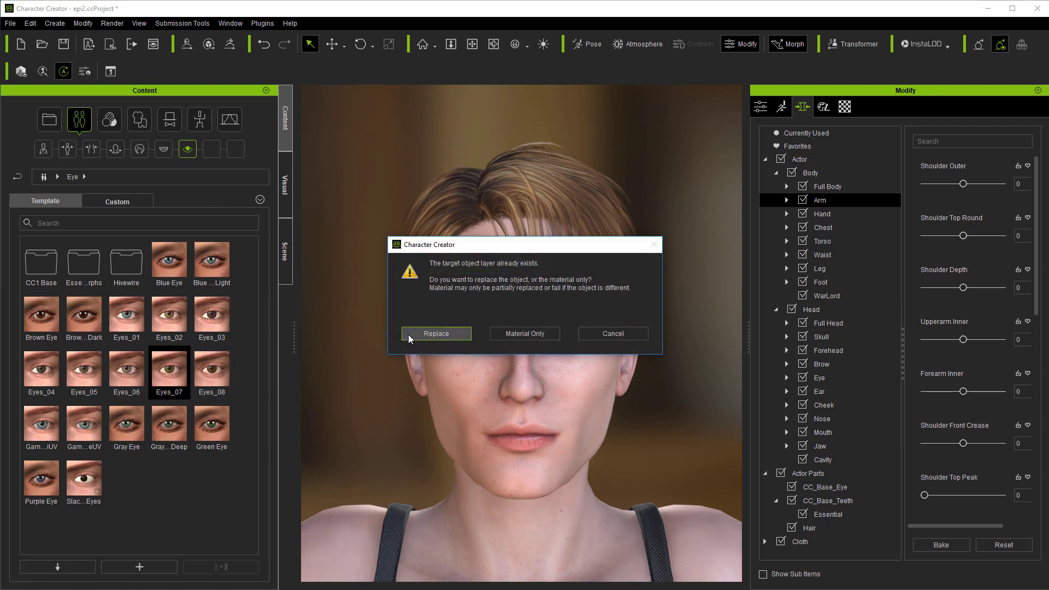
click(527, 332)
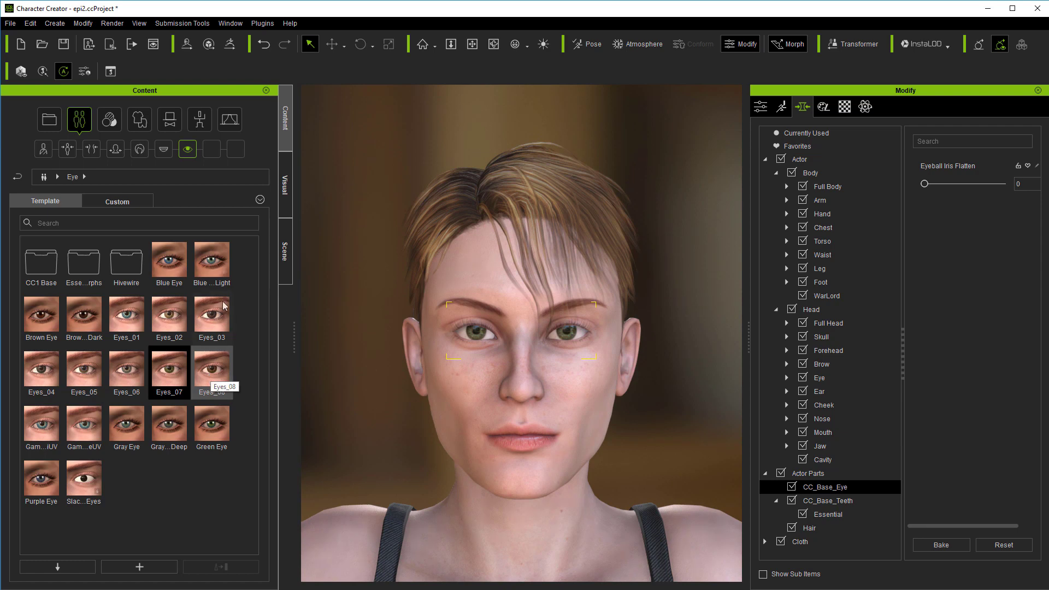
click(162, 152)
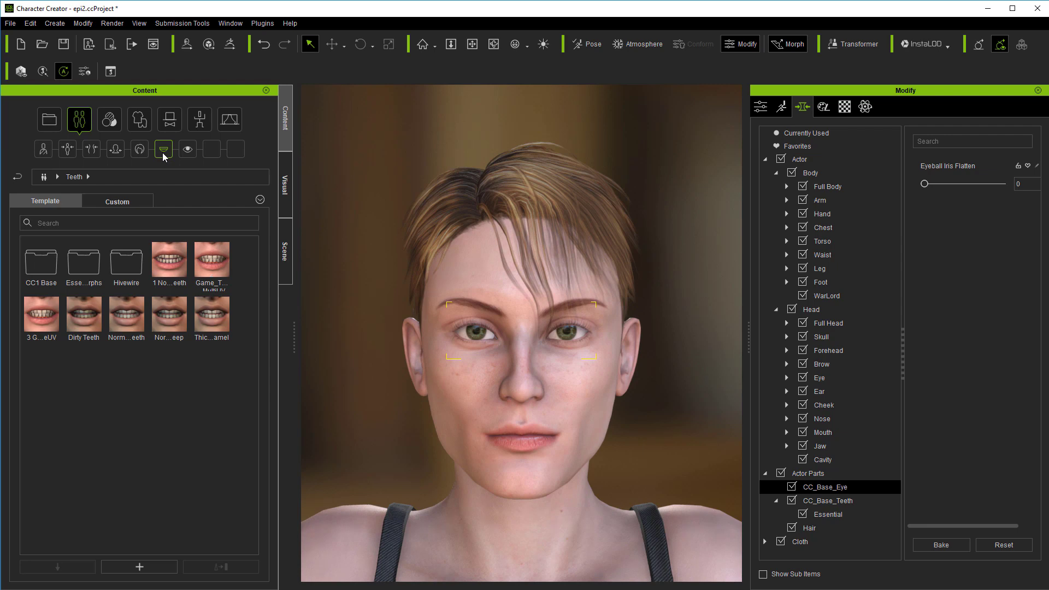
Apply the Normal Teeth preset from the Teeth library
click(137, 322)
double_click(137, 322)
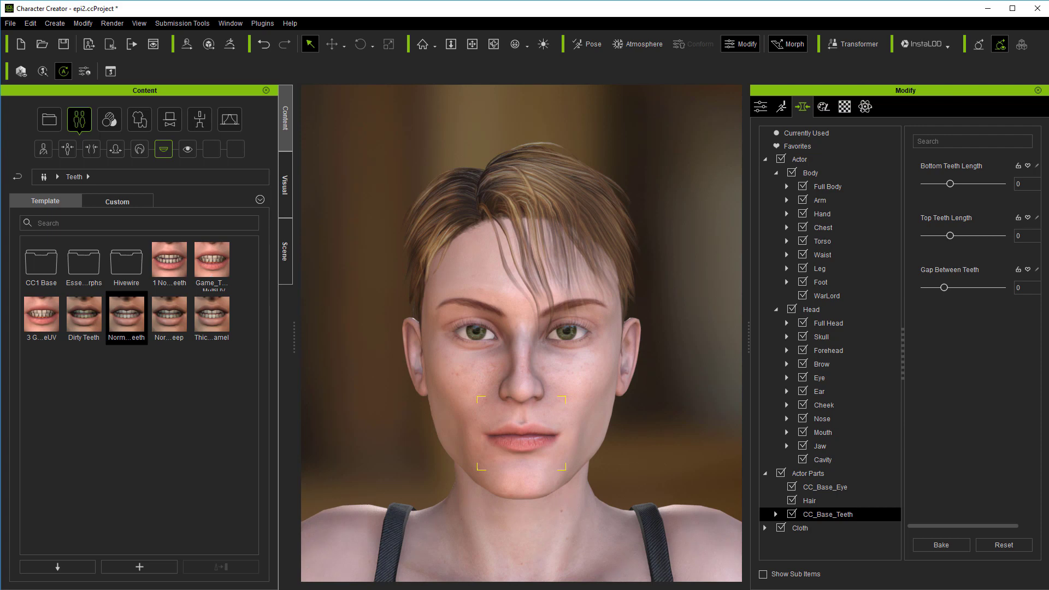
click(514, 45)
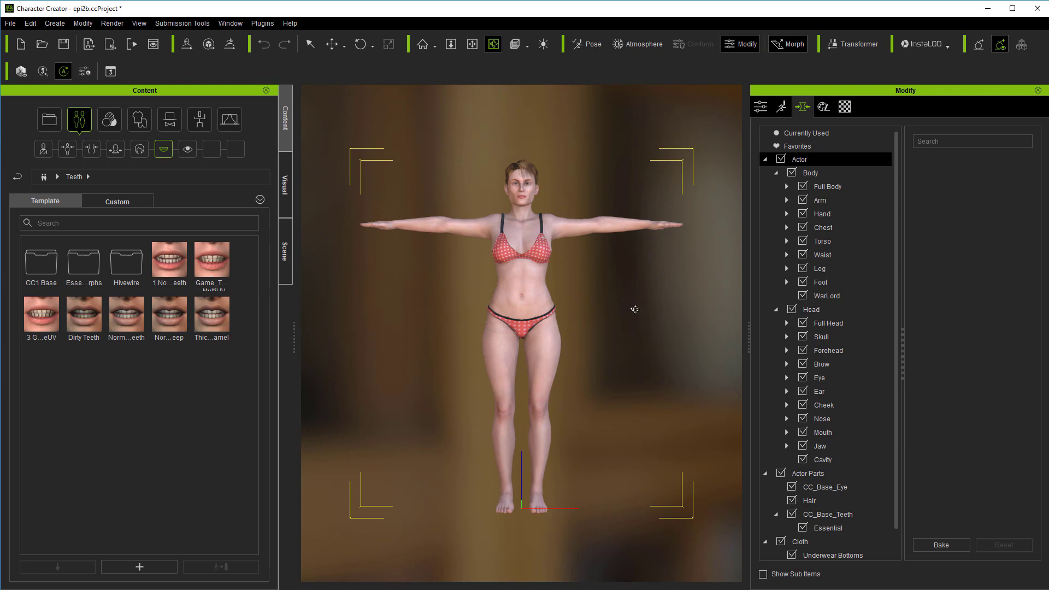
mouse_move(635, 309)
mouse_down()
mouse_move(580, 324)
mouse_move(584, 377)
mouse_move(604, 369)
mouse_up()
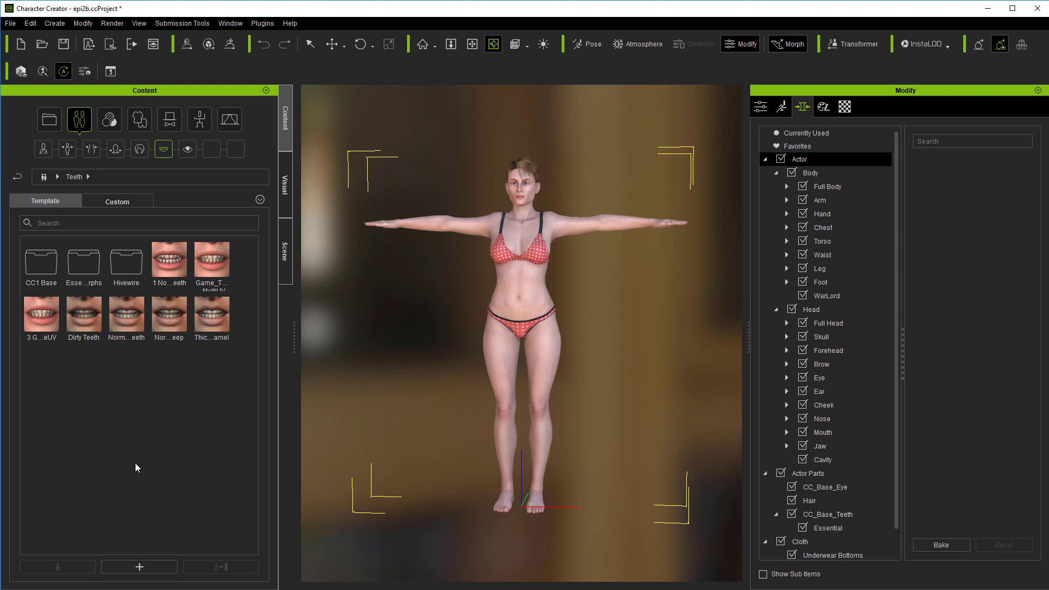